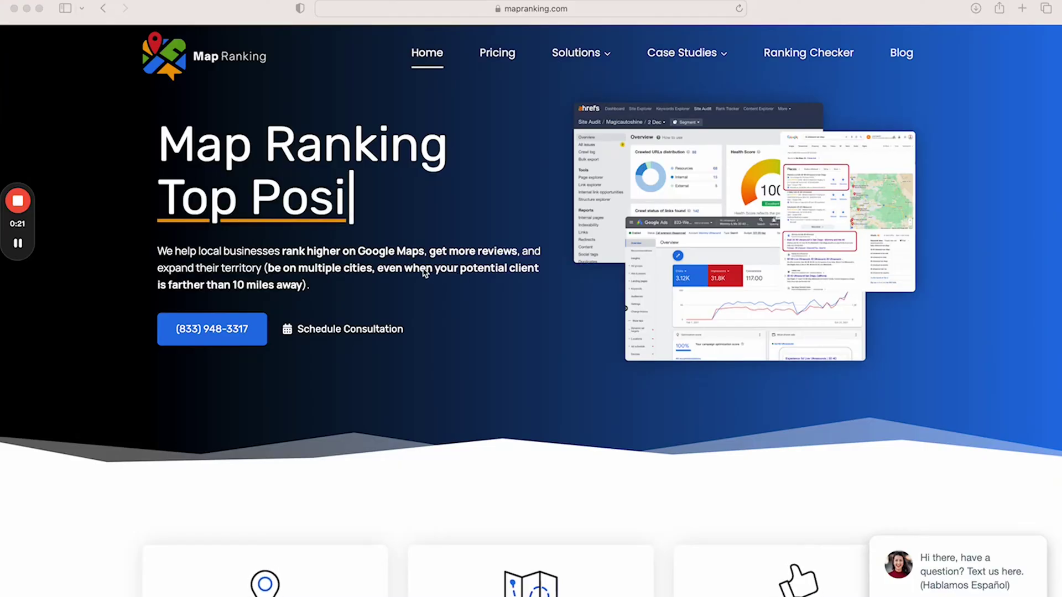
Open the Map Ranking blog post on creating a Google My Business profile with no physical address
scroll(431, 387, down, 5)
scroll(433, 390, down, 3)
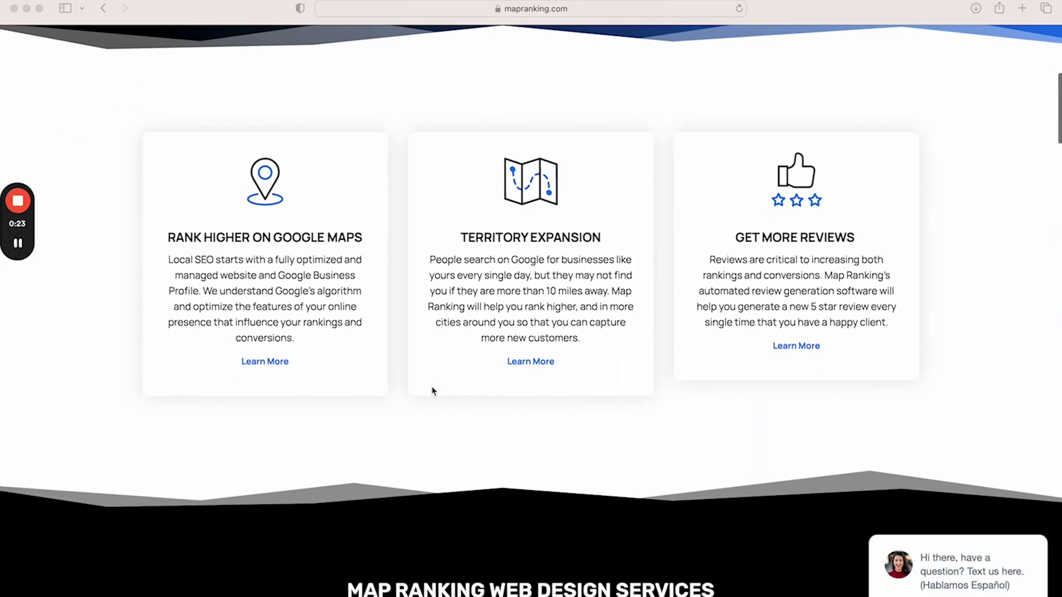
scroll(432, 391, up, 8)
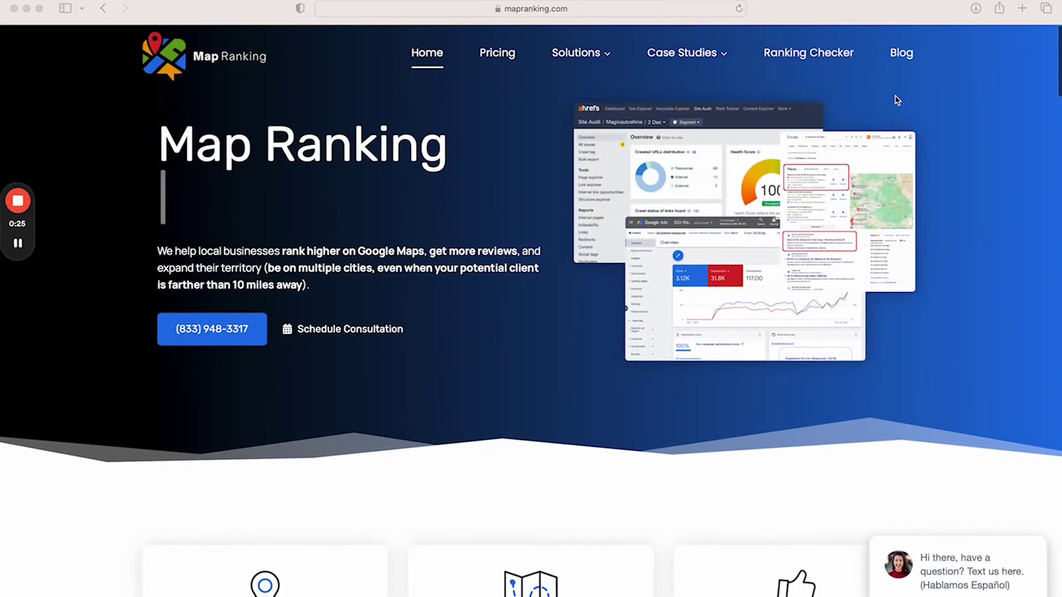
click(897, 54)
scroll(428, 331, down, 5)
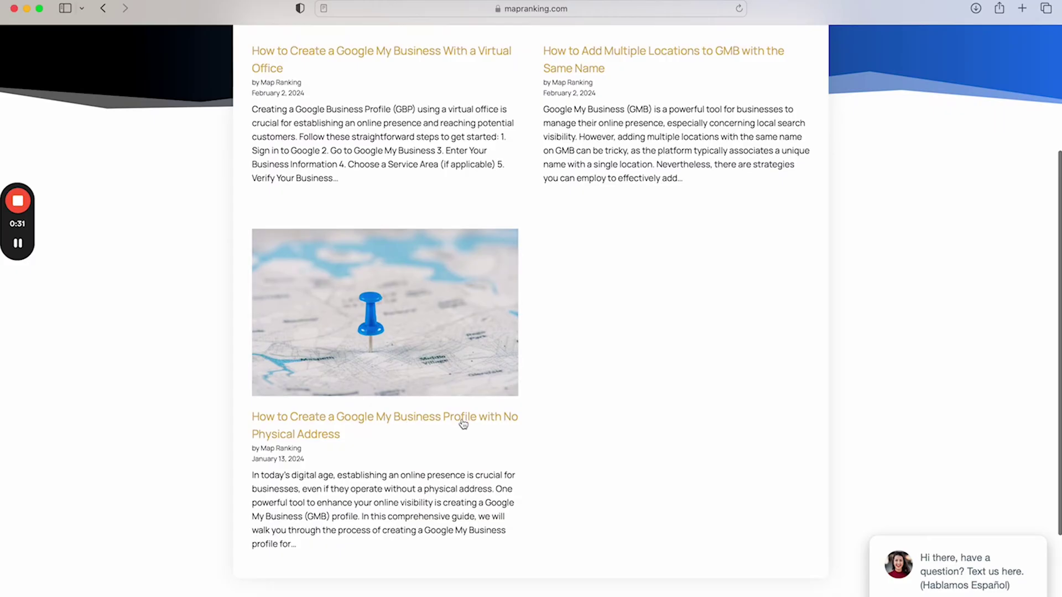
click(455, 422)
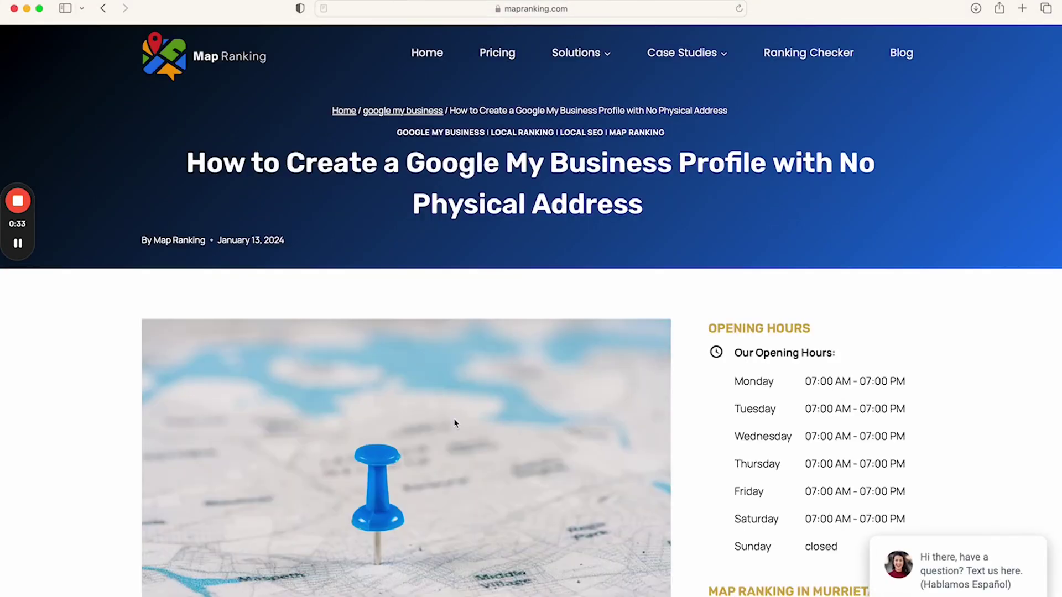
Scroll to the article's Getting Started section and highlight its heading
scroll(455, 422, down, 10)
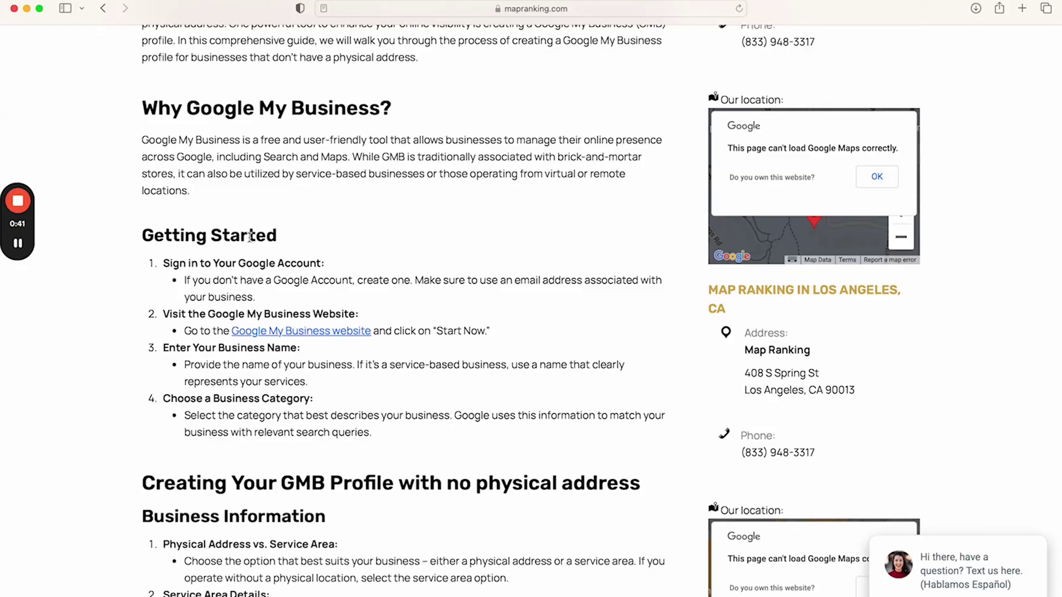
drag(142, 235, 319, 245)
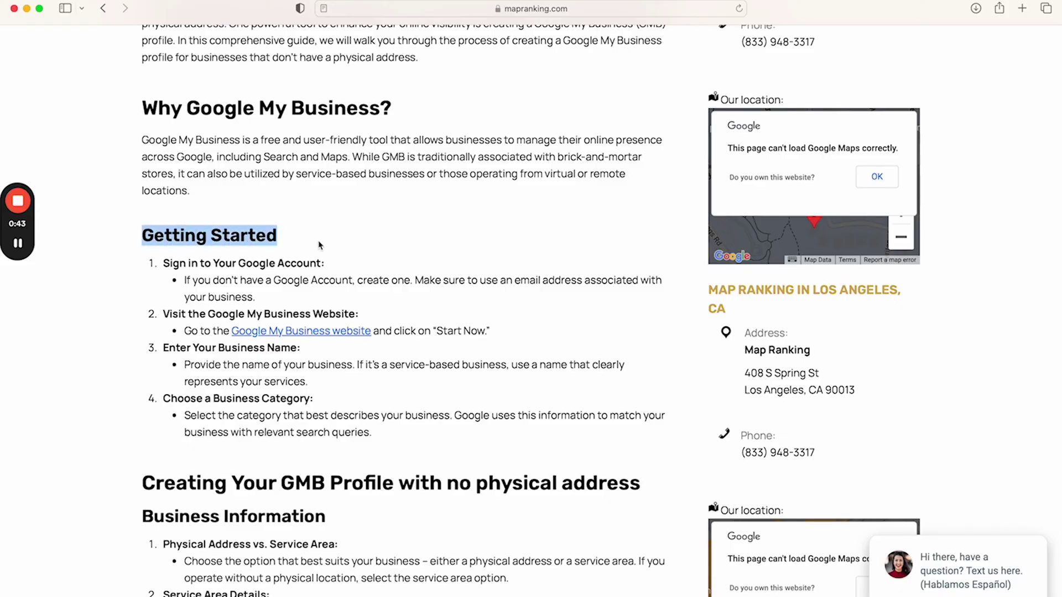
click(1024, 9)
Go to google.com and search for 'google my business'
text(google,co)
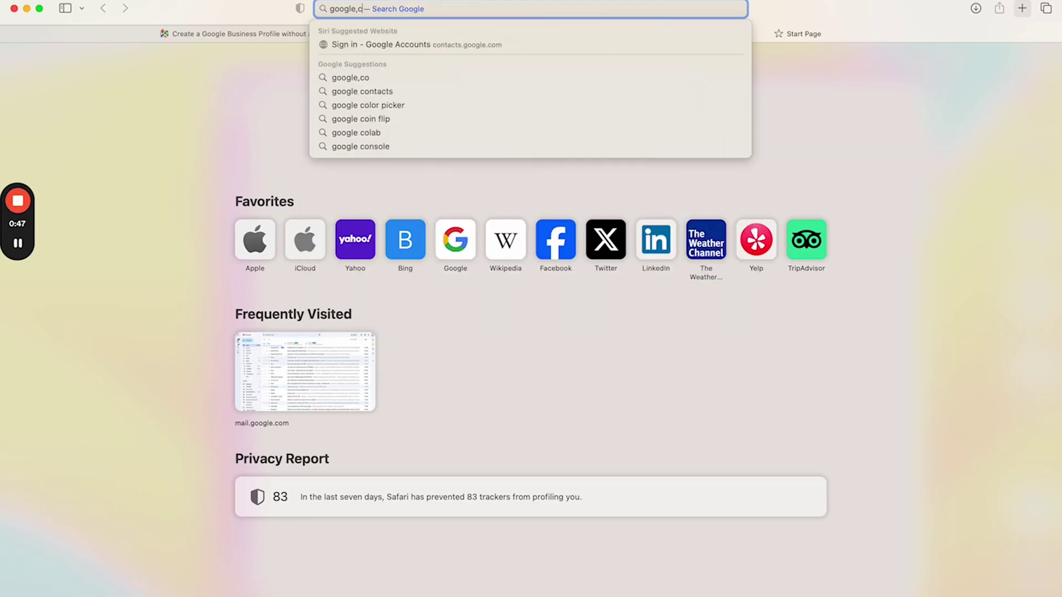
key(BackSpace)
key(BackSpace)
text(.com)
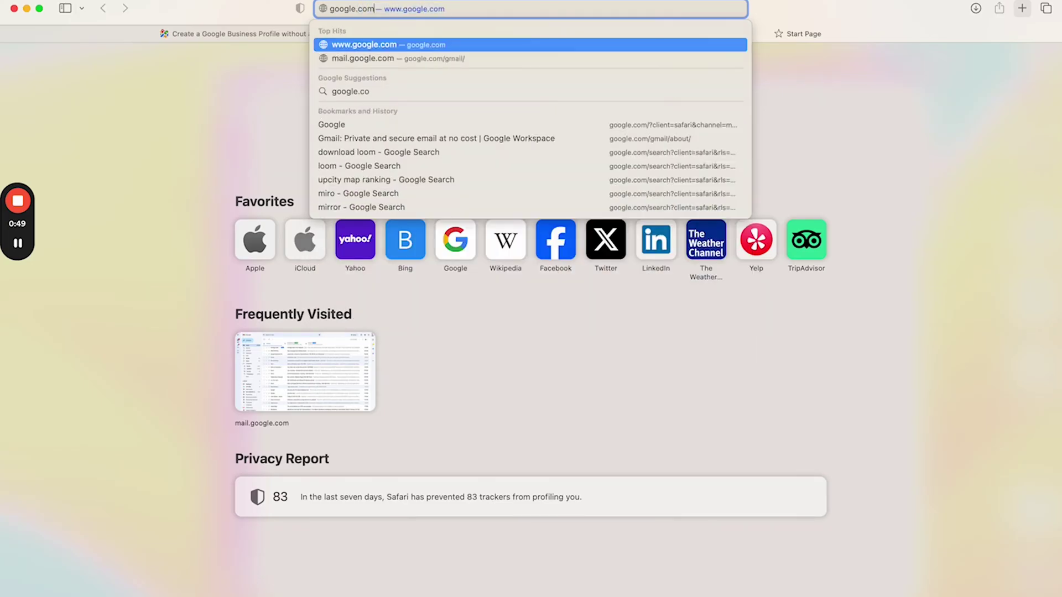
key(Return)
text(googl)
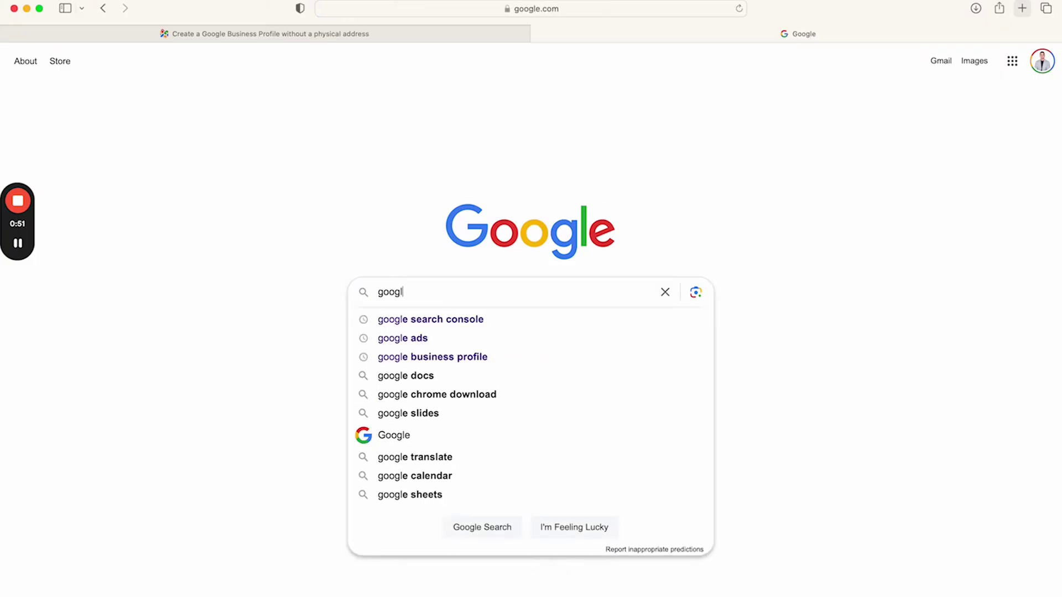
text(e my business)
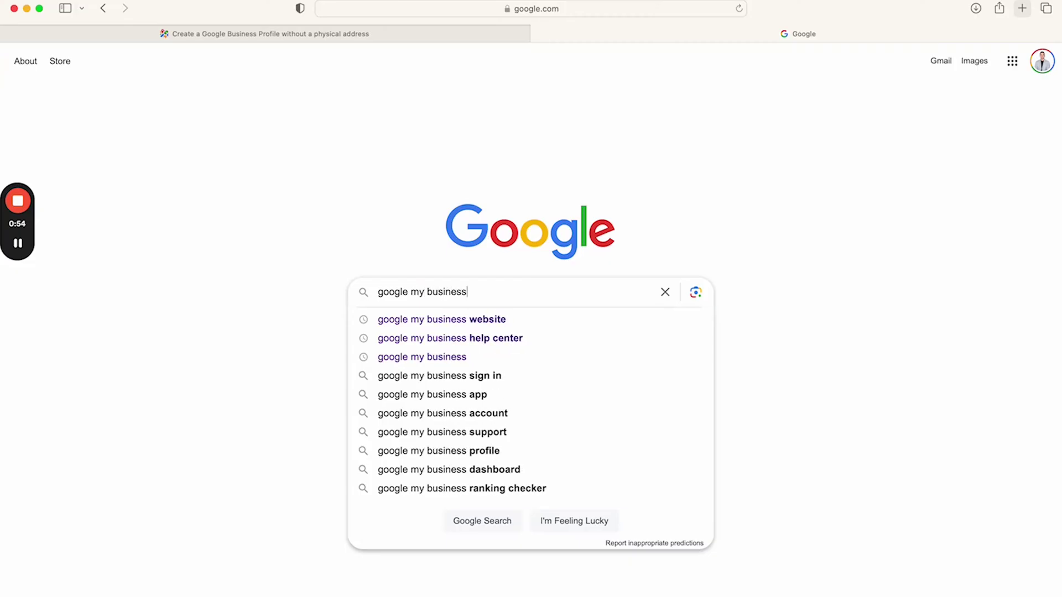
key(Return)
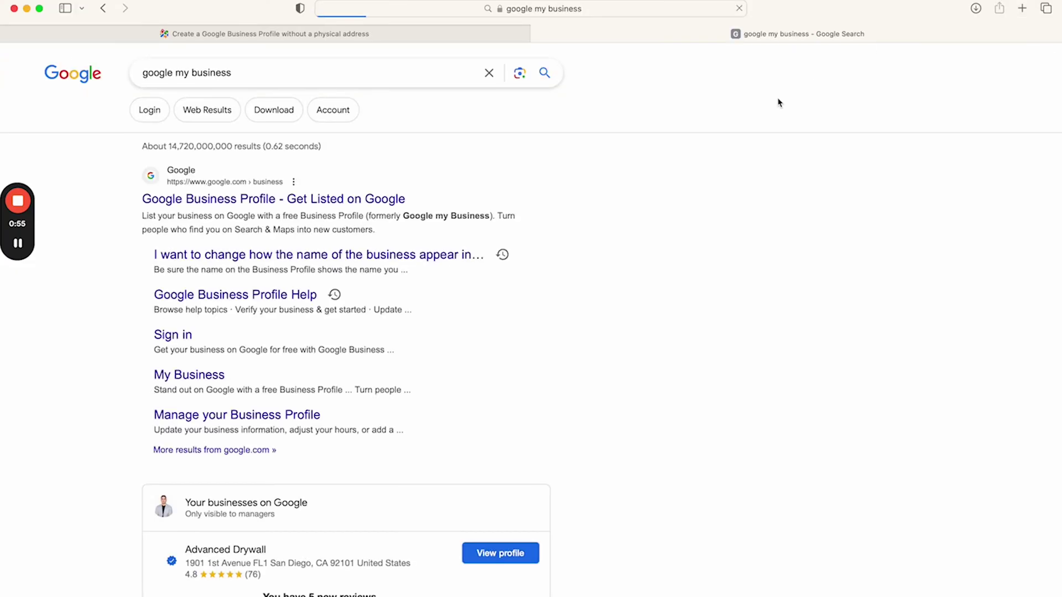
From the Google Business Profile result, go to Manage now and choose Add single business
click(269, 202)
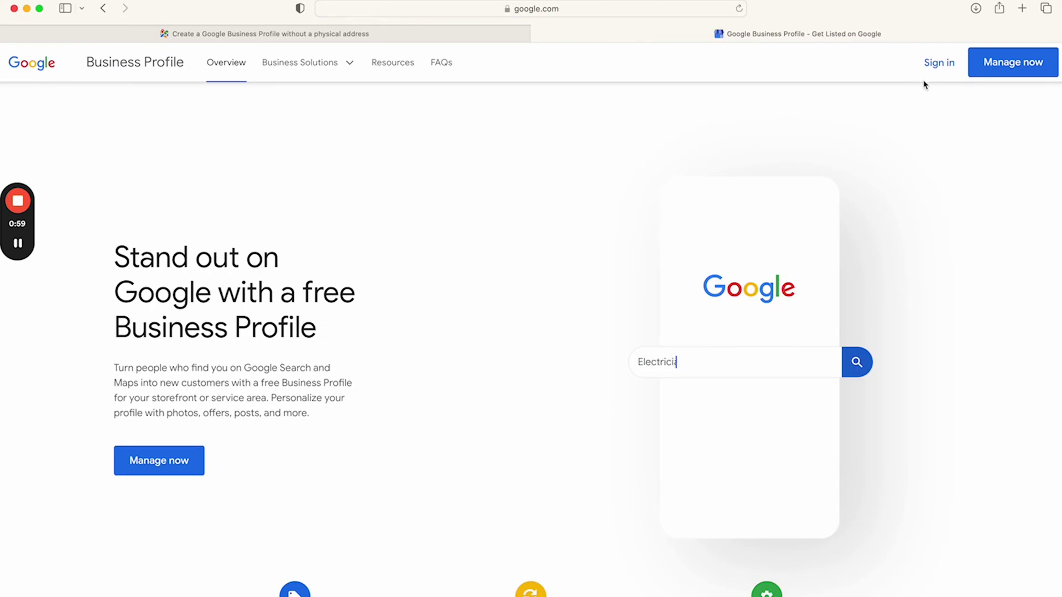
click(1020, 64)
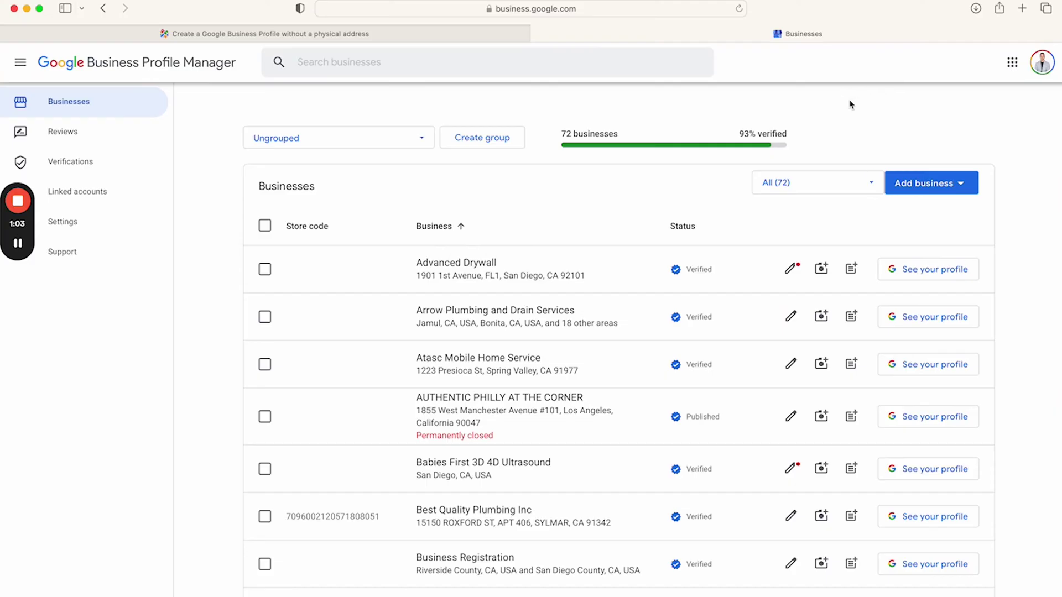
click(922, 185)
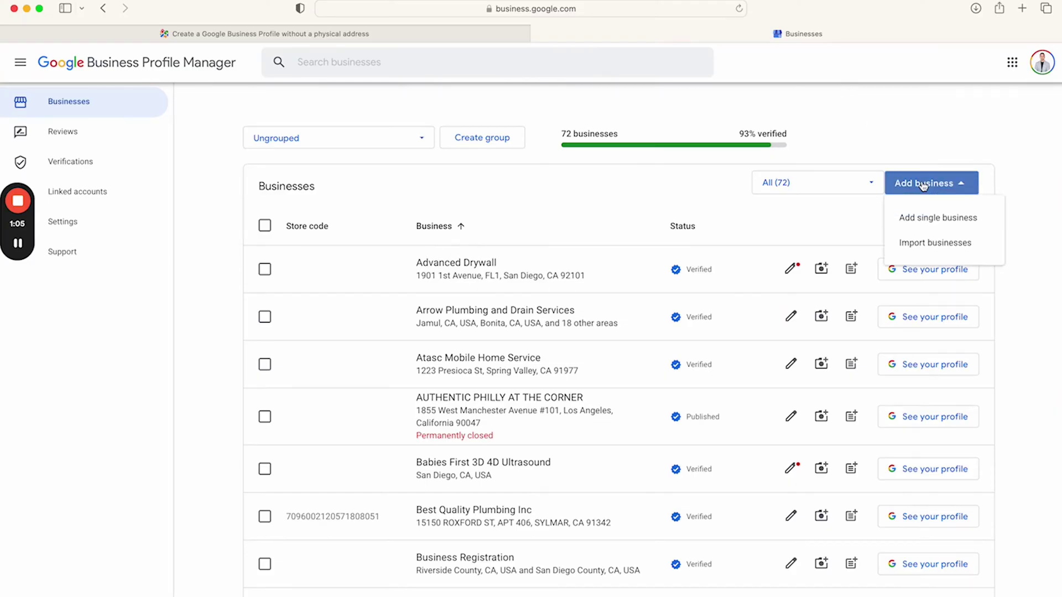
click(917, 217)
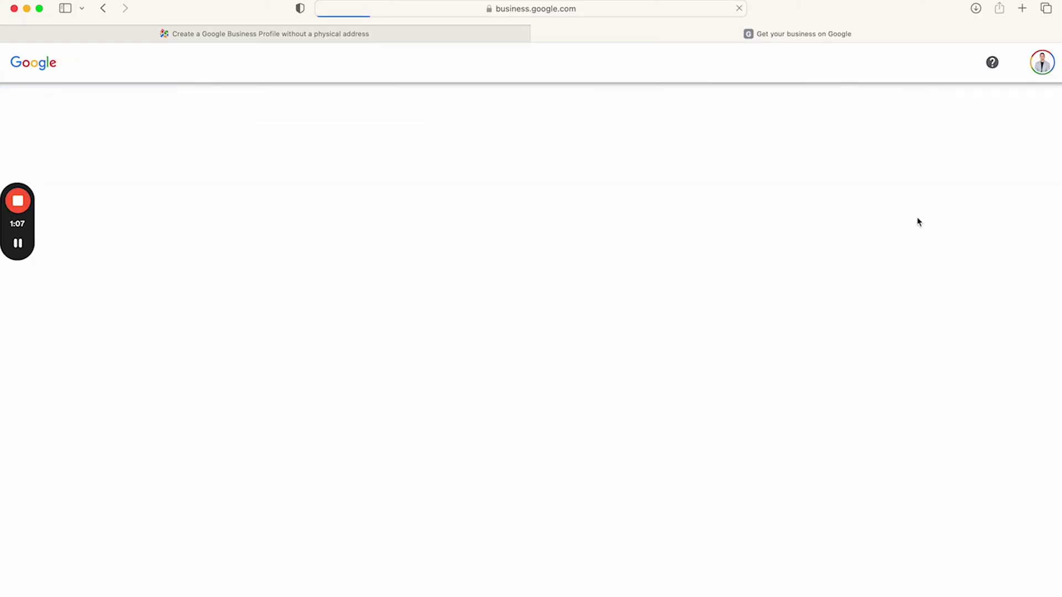
click(700, 208)
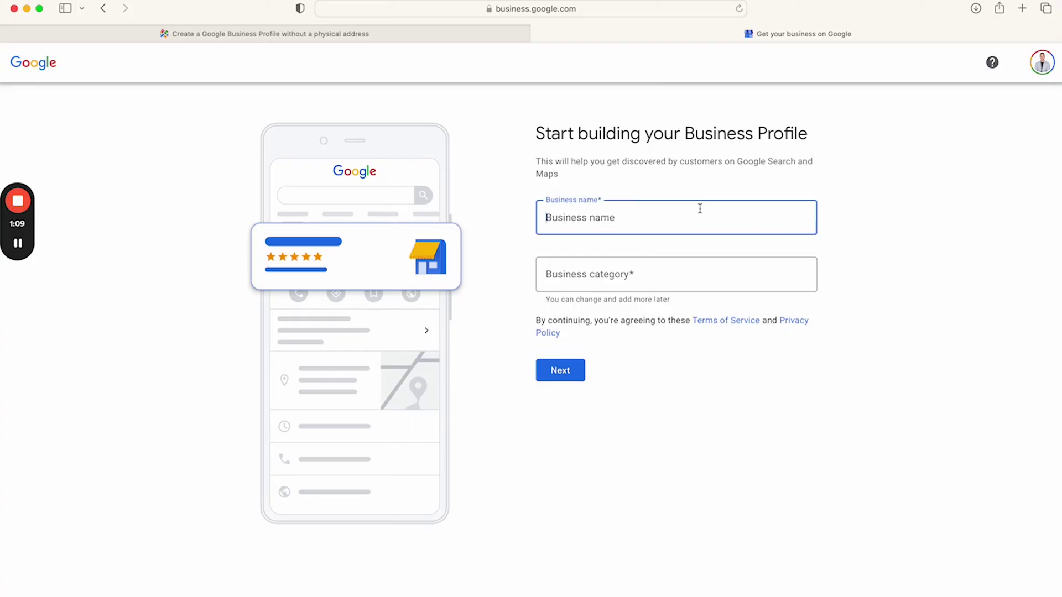
Create the business using the name 'Car Detailing Kit'
text(Car Detailing )
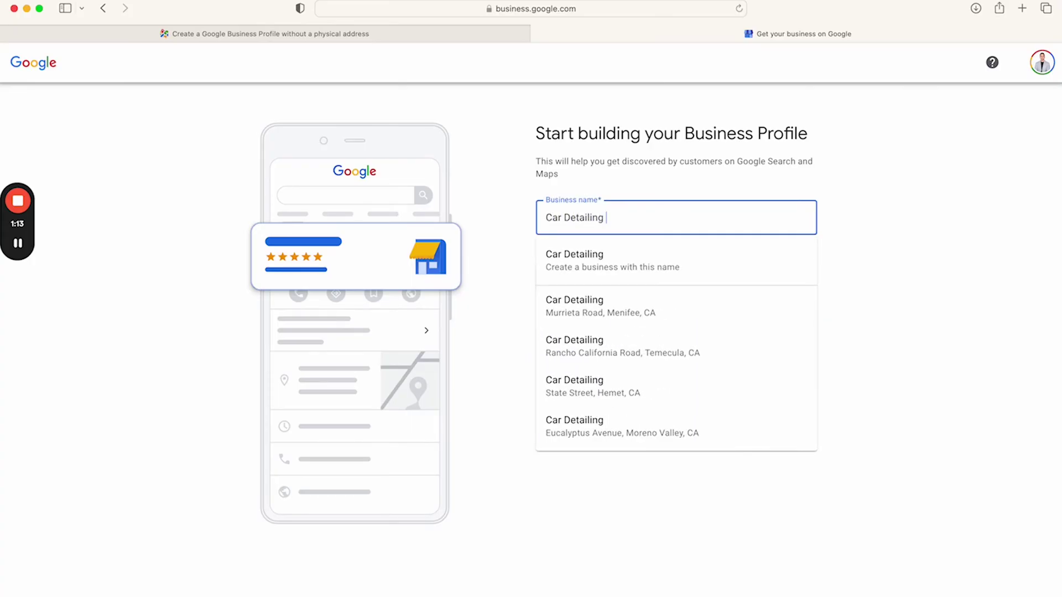
text(Kit)
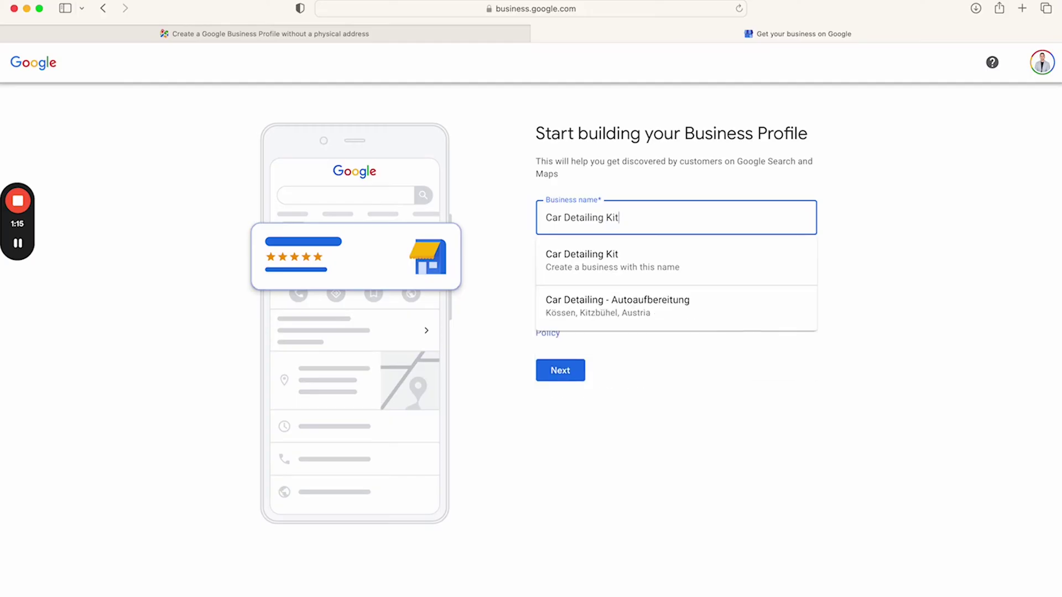
click(709, 272)
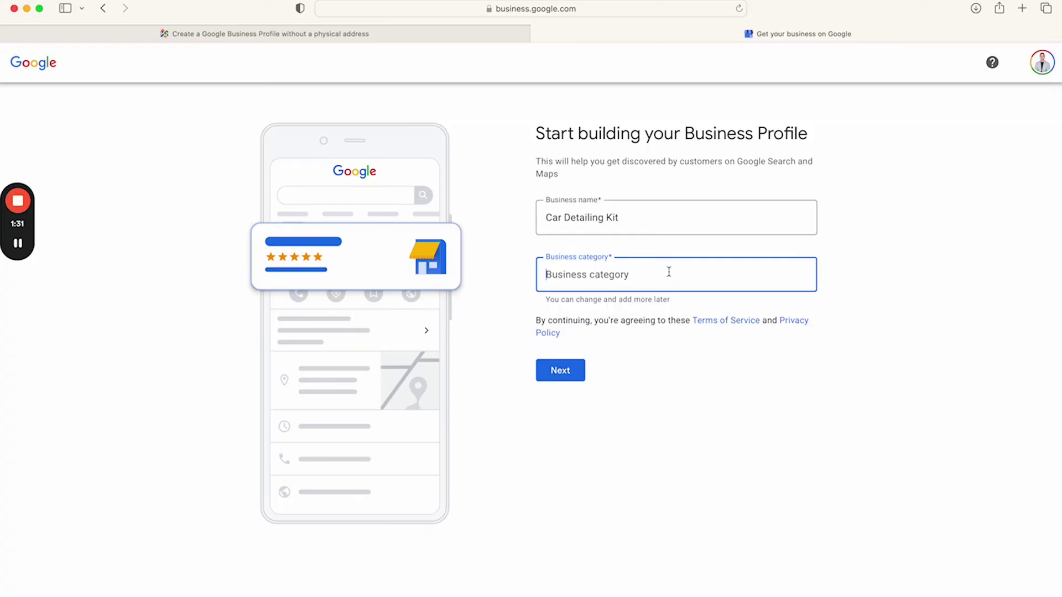
text(car detai)
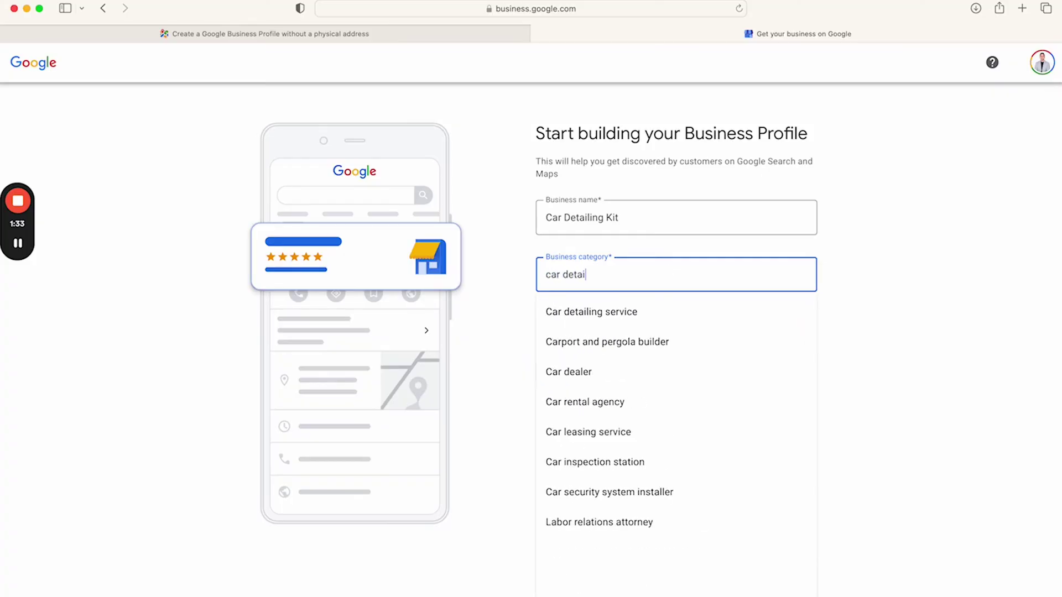
text(l)
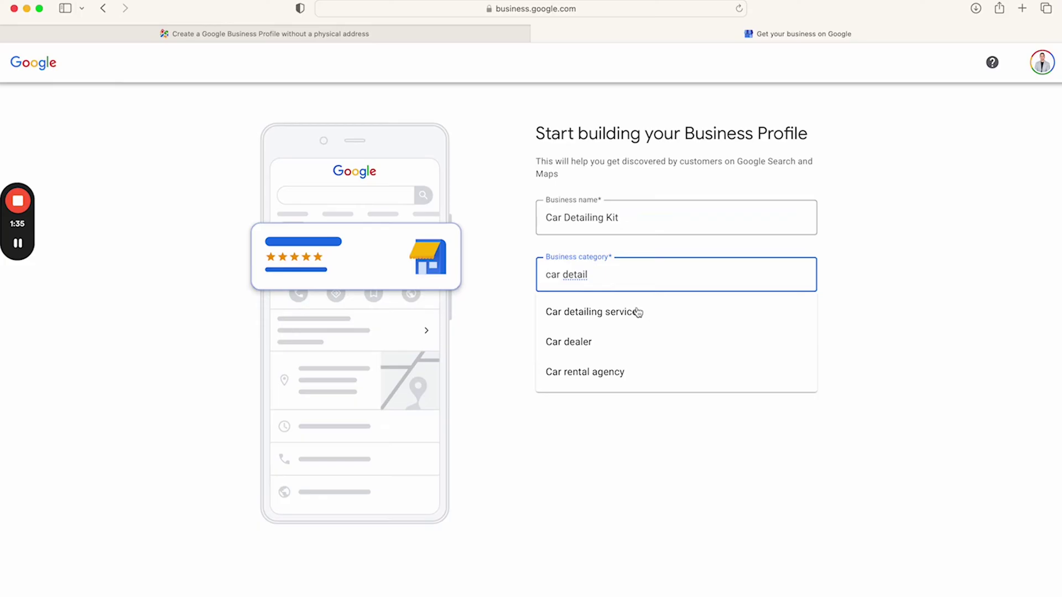
Pick Car detailing service as the business category and submit the name and category
click(635, 312)
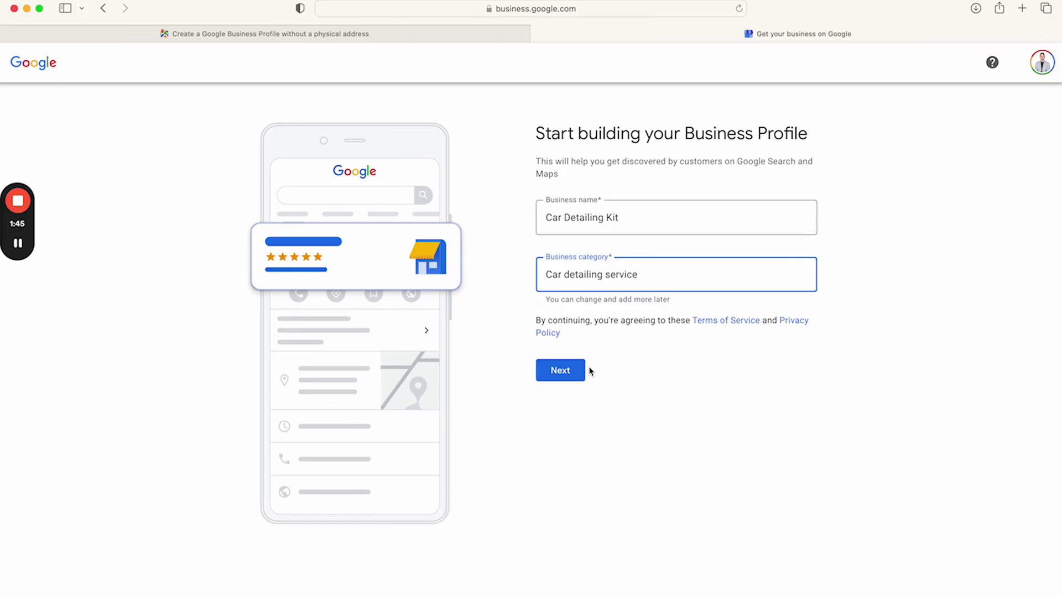
click(541, 277)
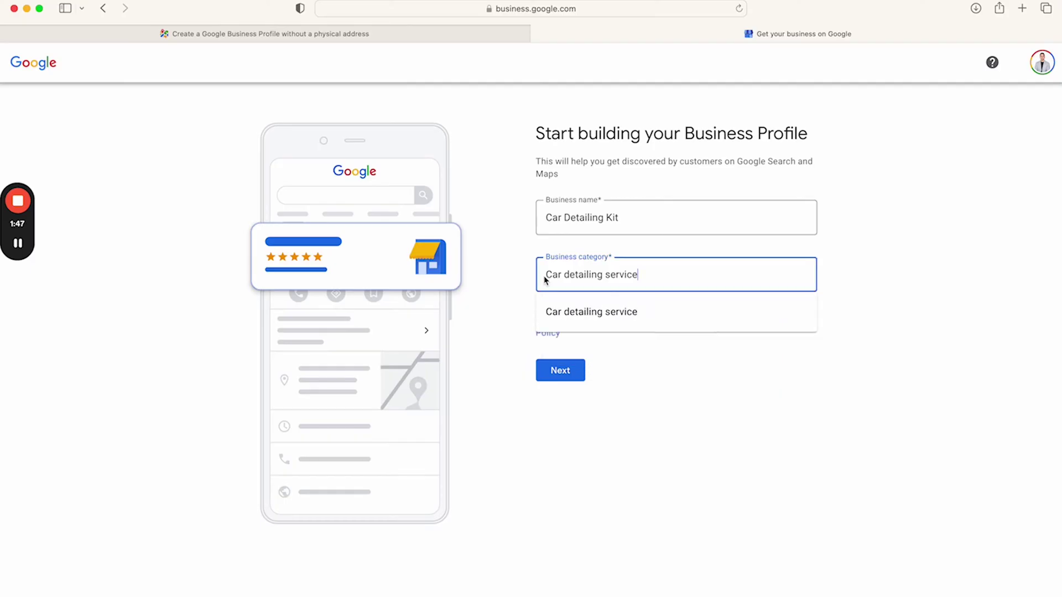
drag(543, 276, 660, 272)
click(514, 299)
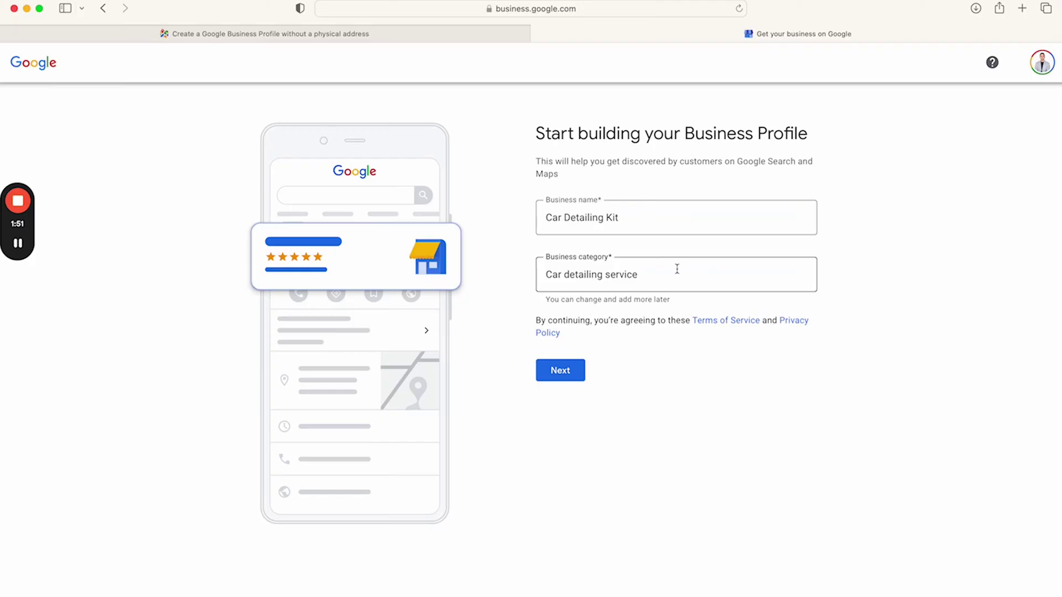
click(561, 371)
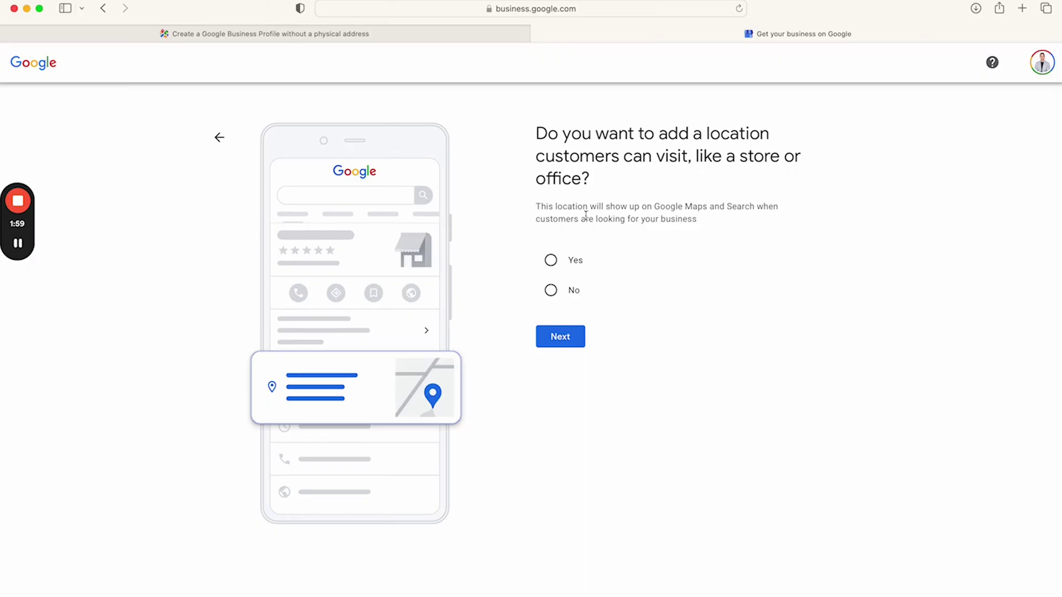
Answer No to adding a location customers can visit, then continue
click(551, 290)
click(561, 338)
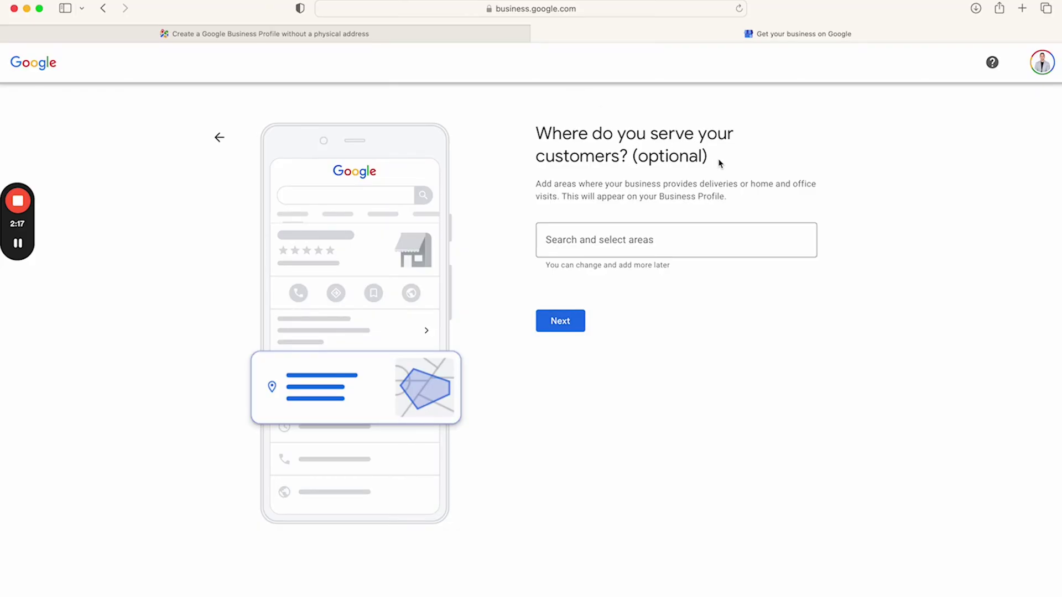
Add San Diego, CA, USA as the business's service area and continue
click(623, 240)
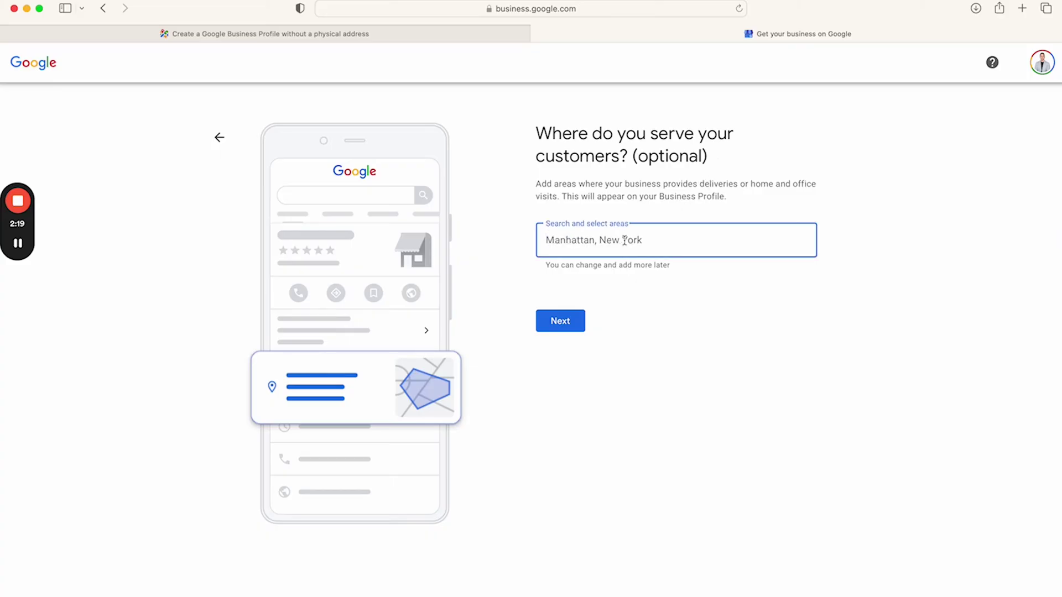
text(San Diego)
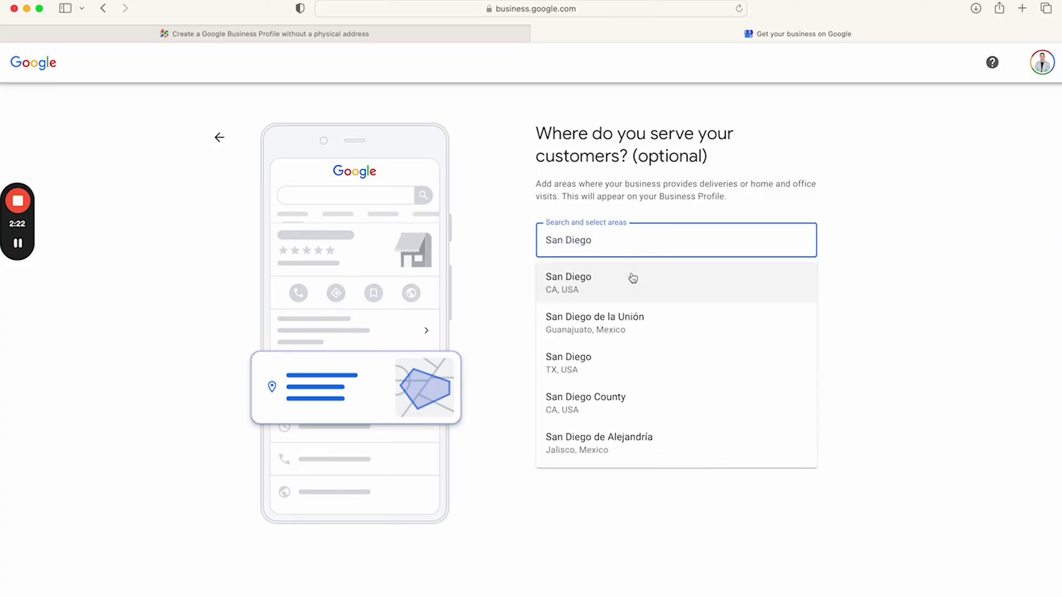
click(633, 278)
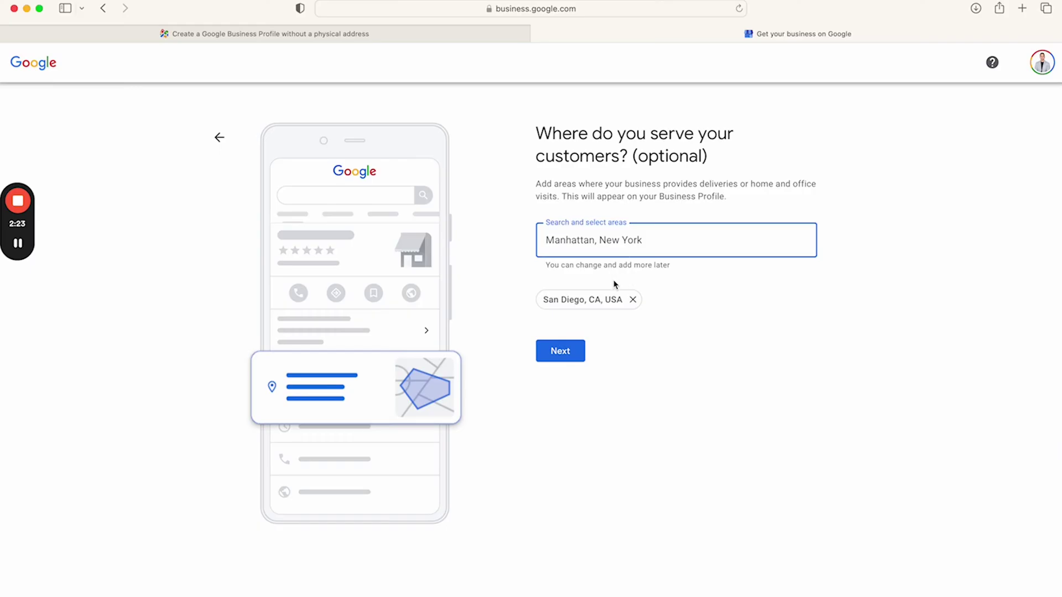
click(573, 358)
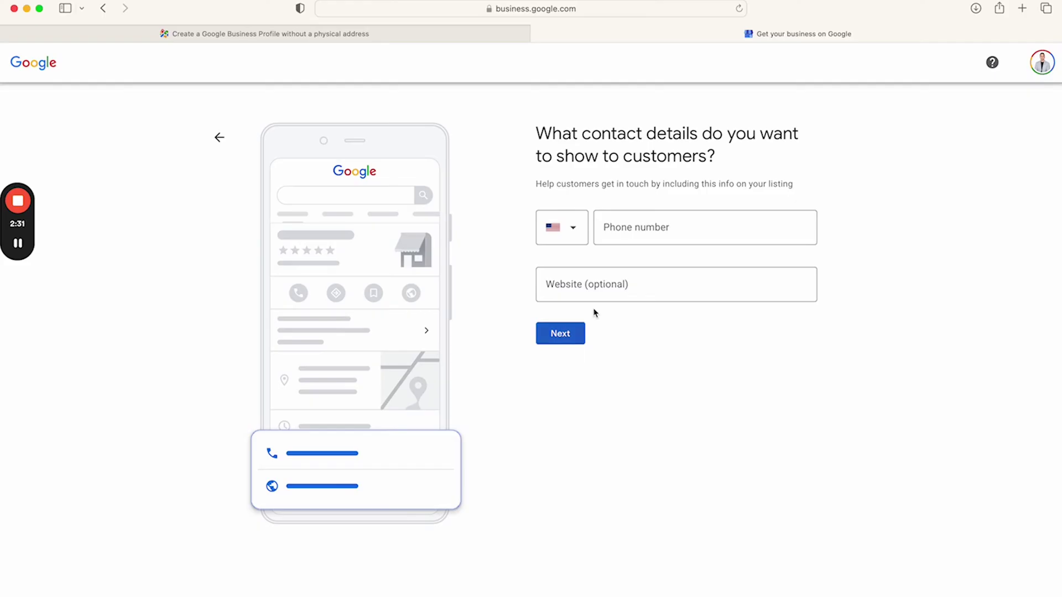
Enter the business phone number and the website cardetailingkit.com, then submit
click(625, 220)
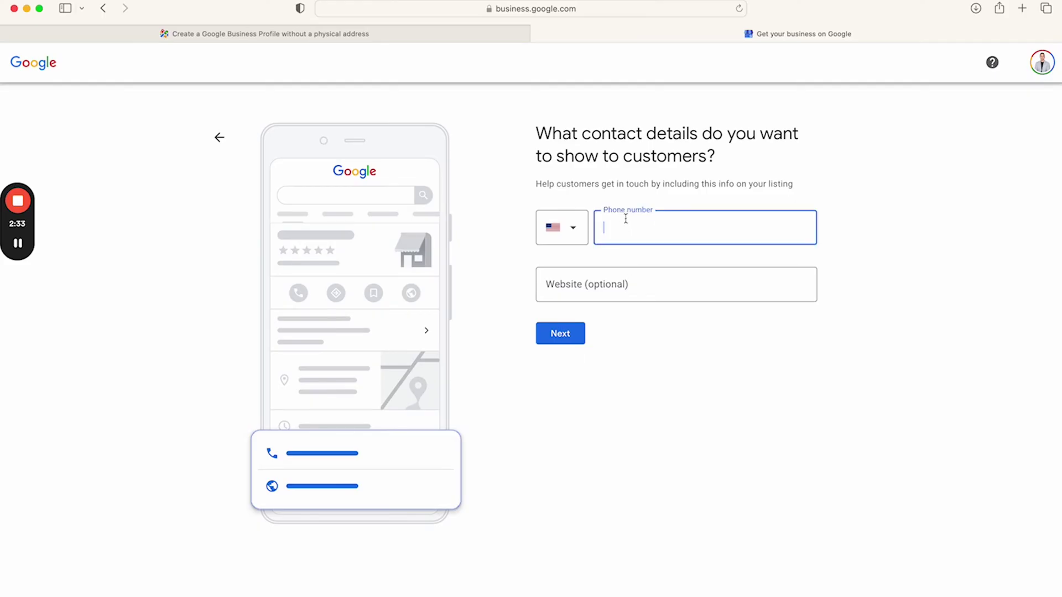
key(Tab)
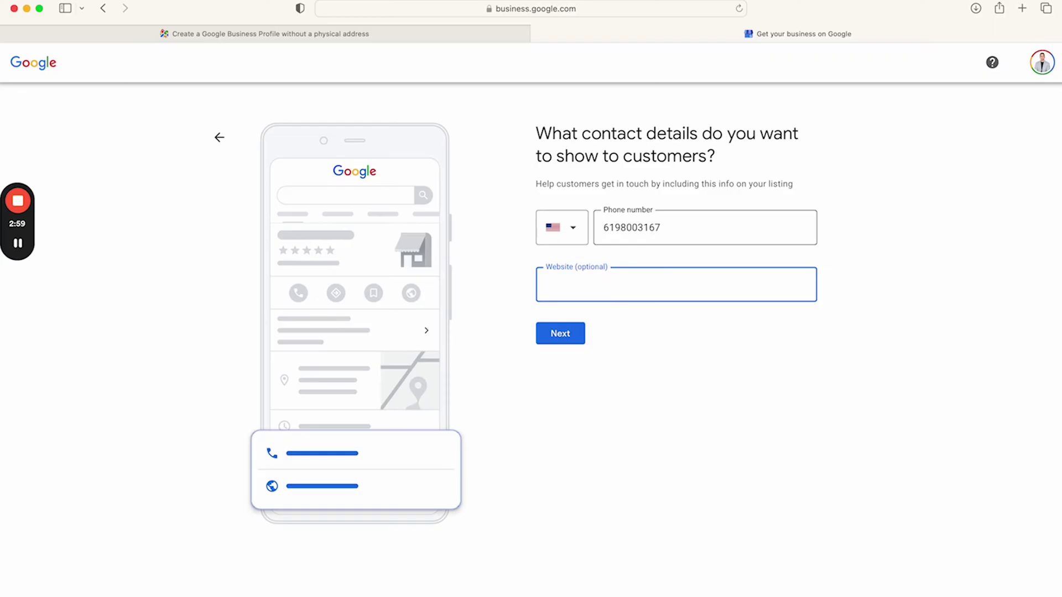
text(cardetailing)
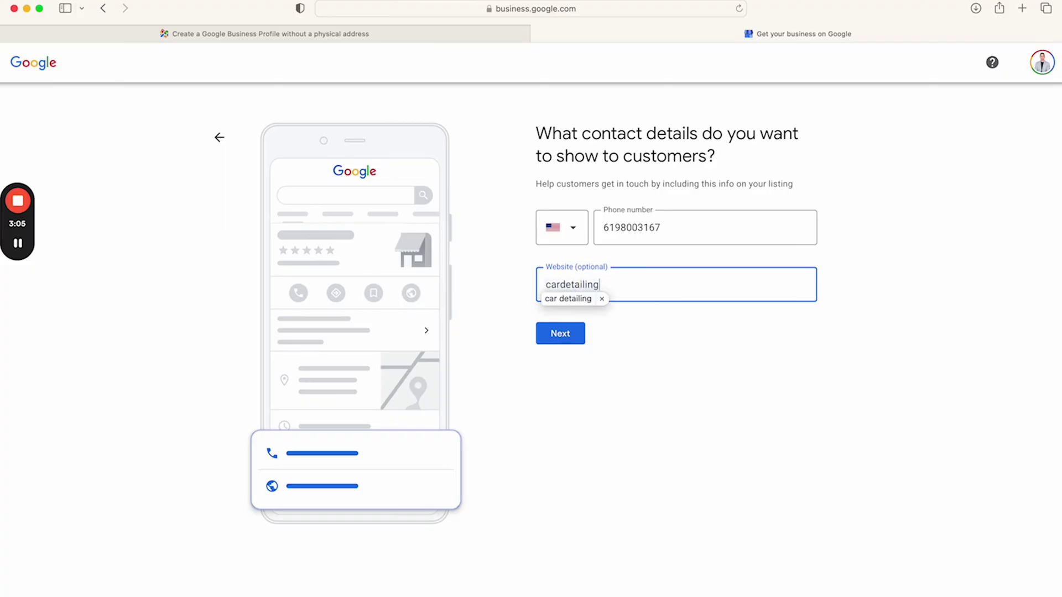
text(kit.com)
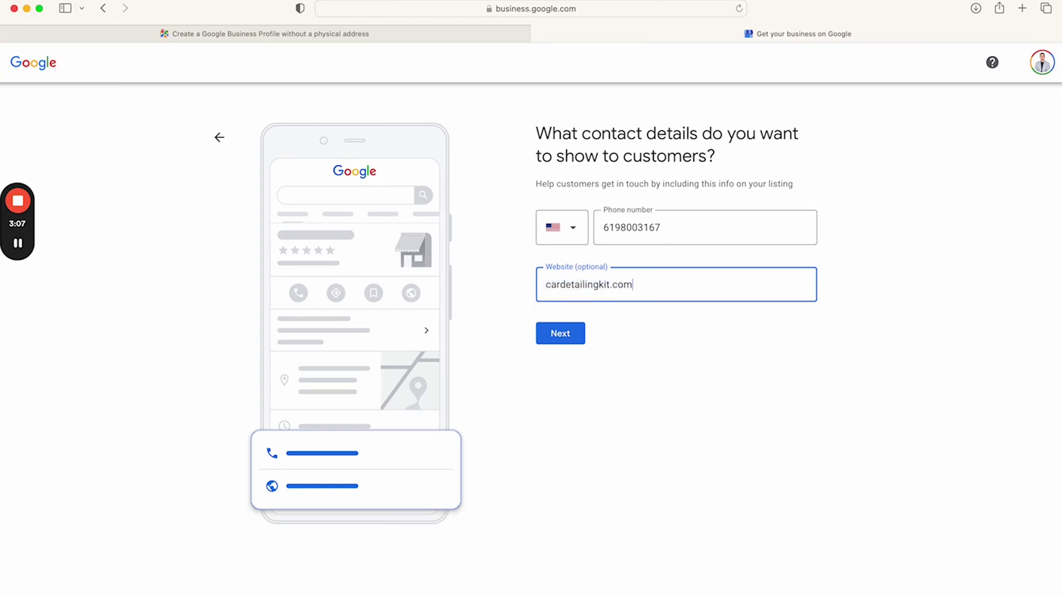
click(554, 341)
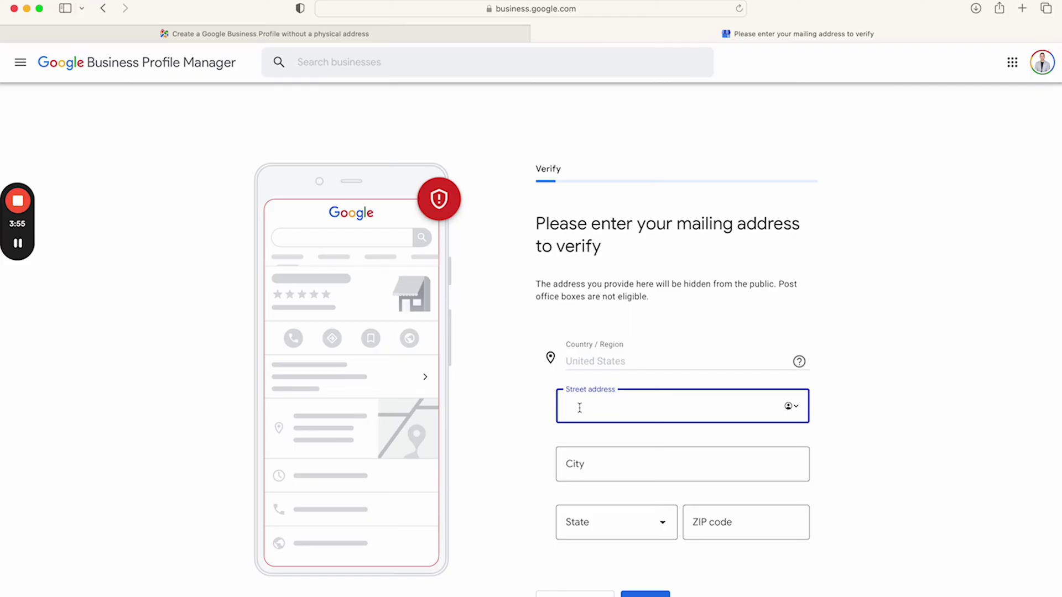
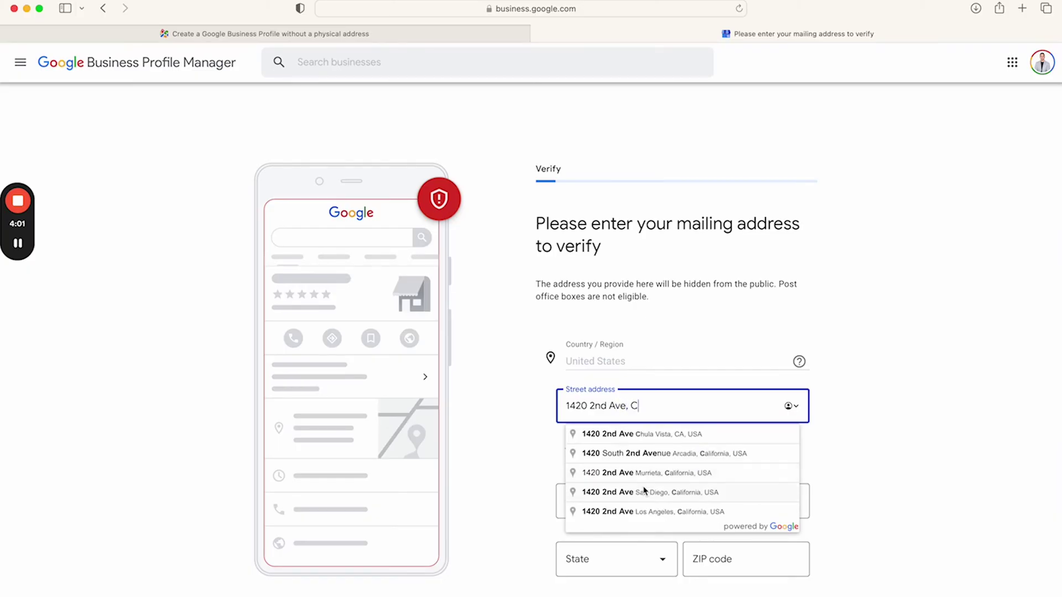
Type the street address and accept the autocomplete suggestion to fill city, state and ZIP
click(681, 443)
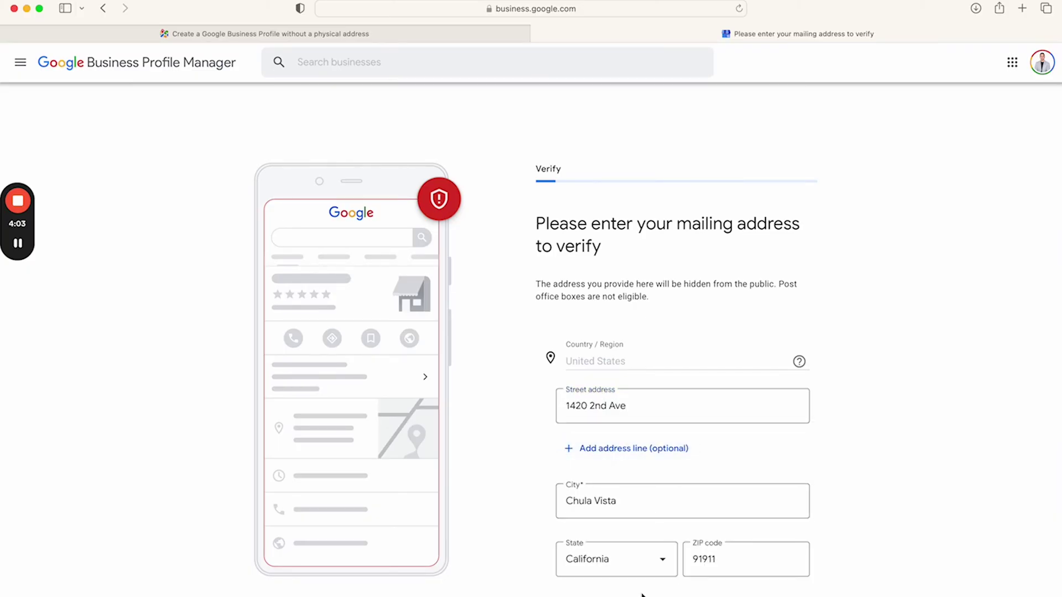
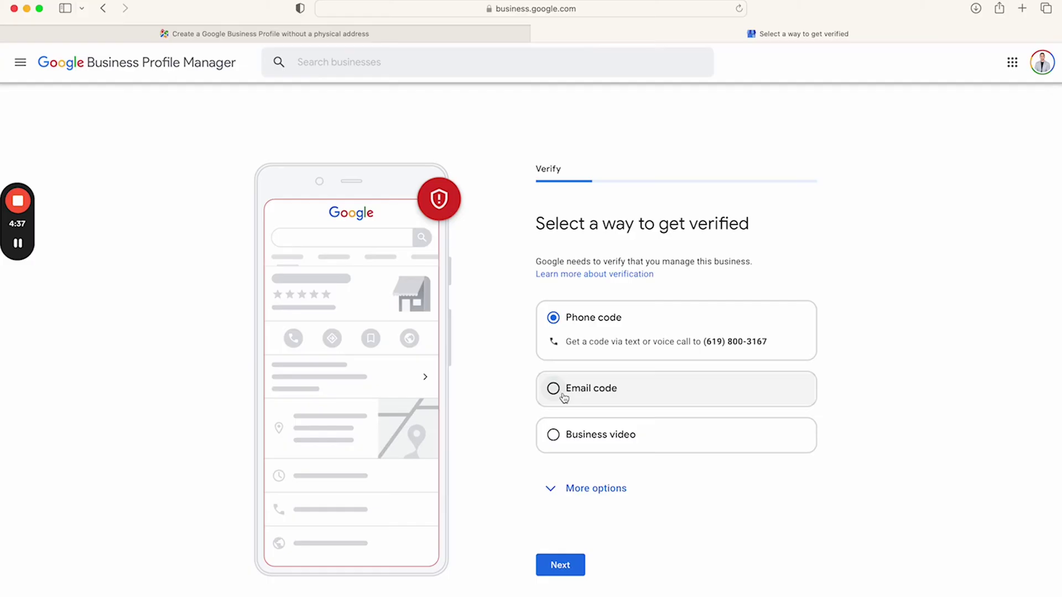
Expand More options under the verification methods to reveal 'Having problems? Verify Later'
click(564, 488)
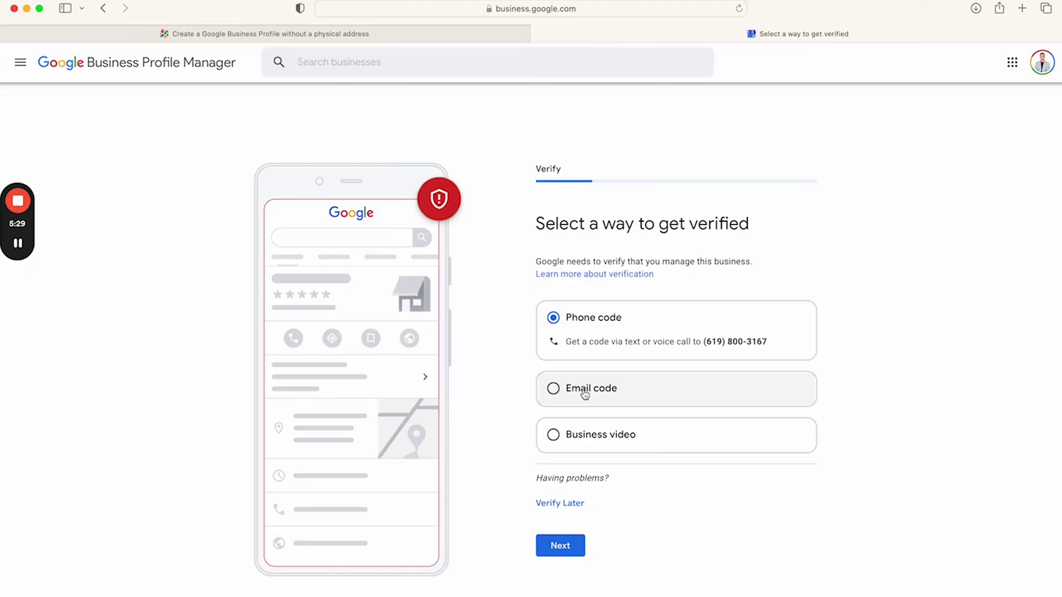
click(584, 394)
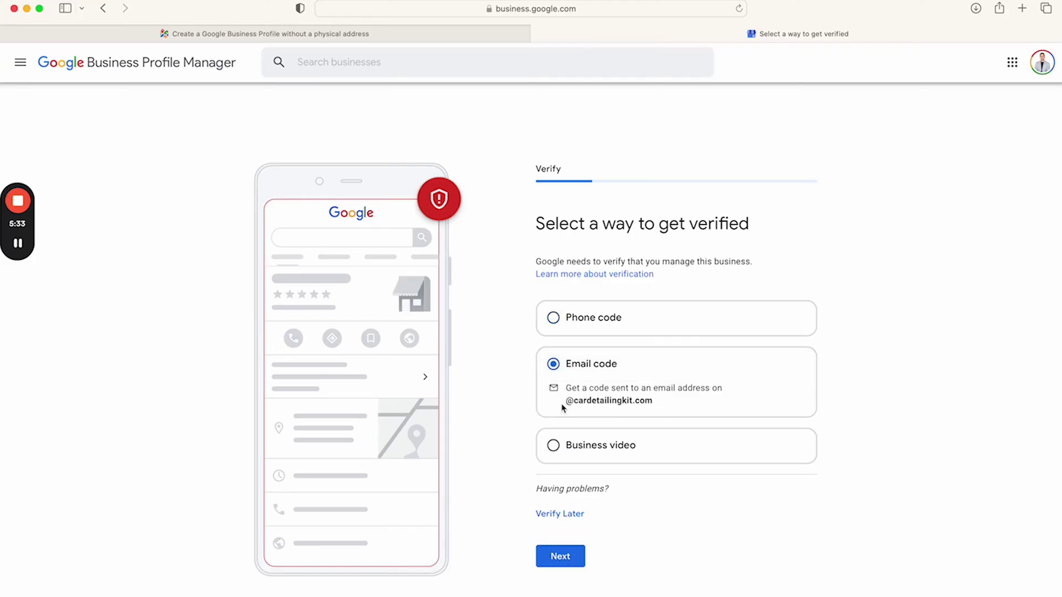
drag(566, 403, 661, 402)
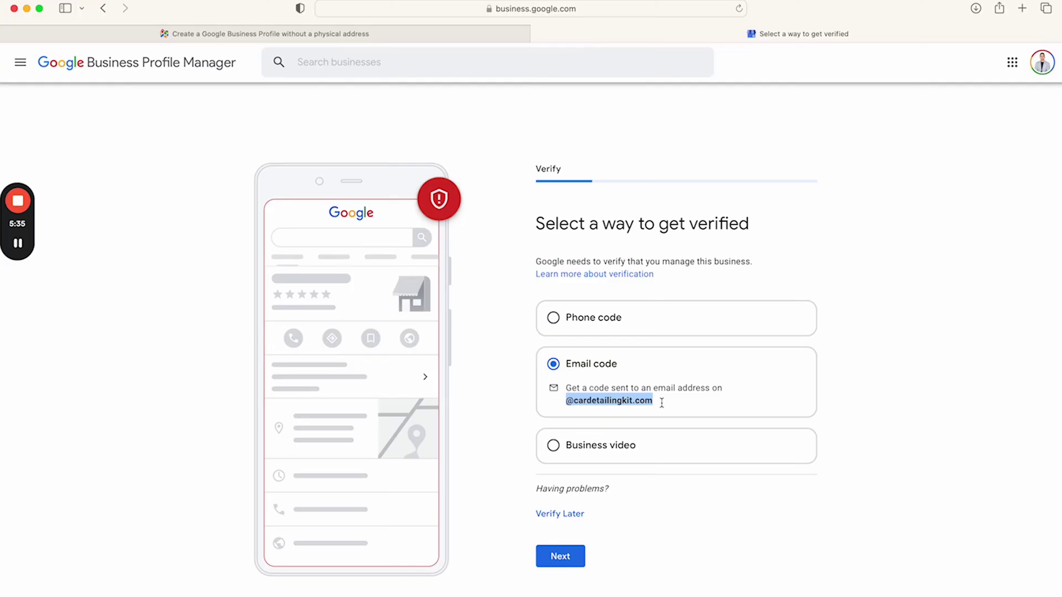
click(566, 406)
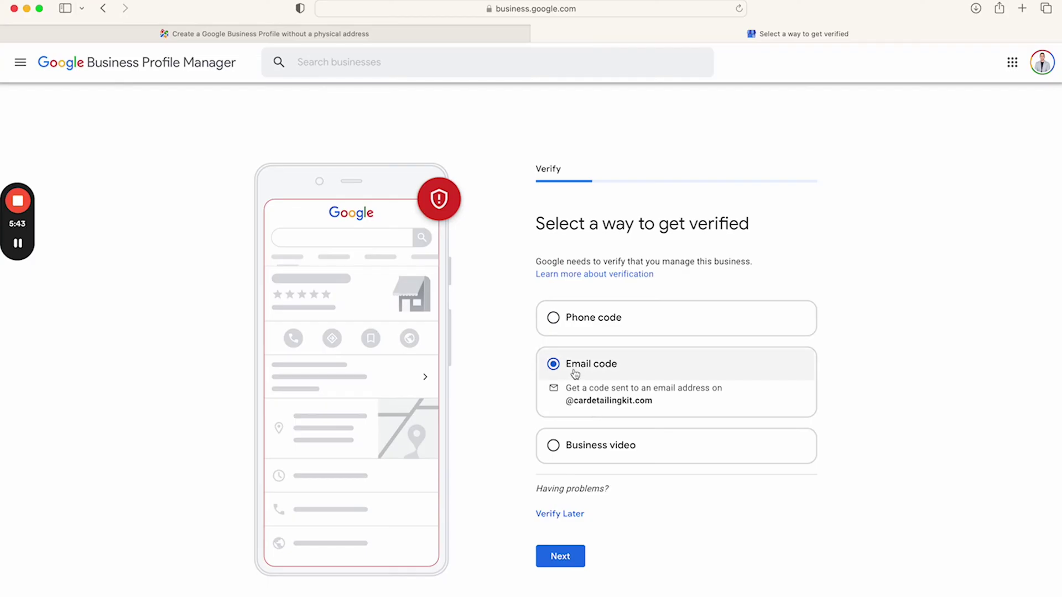
click(574, 331)
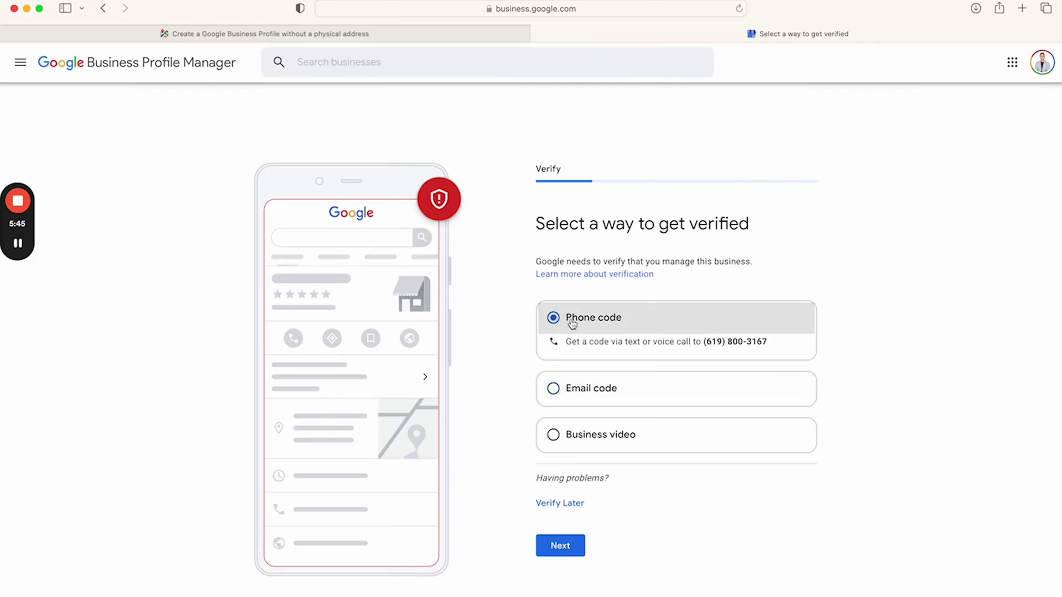